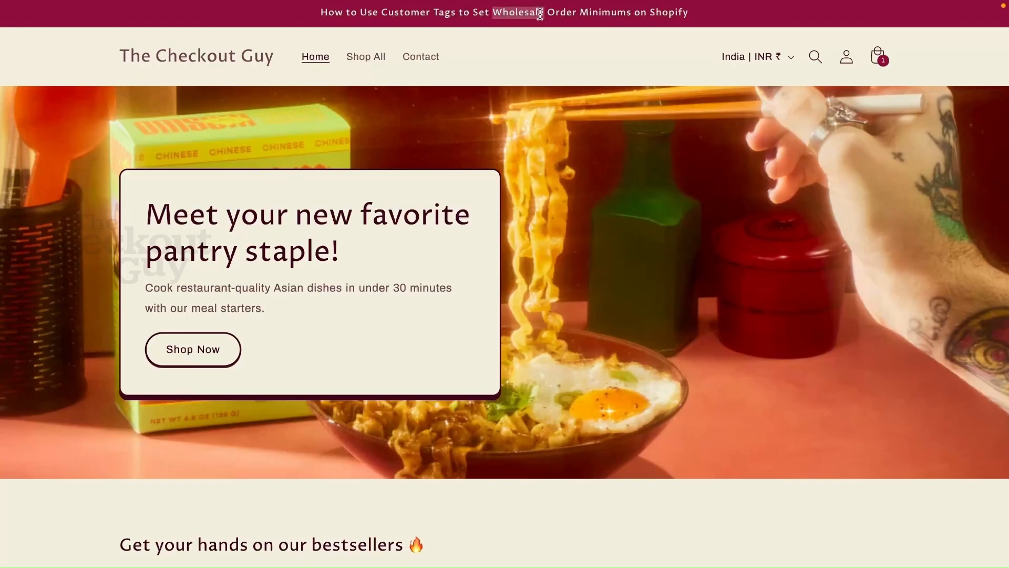
- Switch to the Nex Checkout validator in the Shopify admin and create a new cart validation under Create Advanced Product Rules
double_click(586, 15)
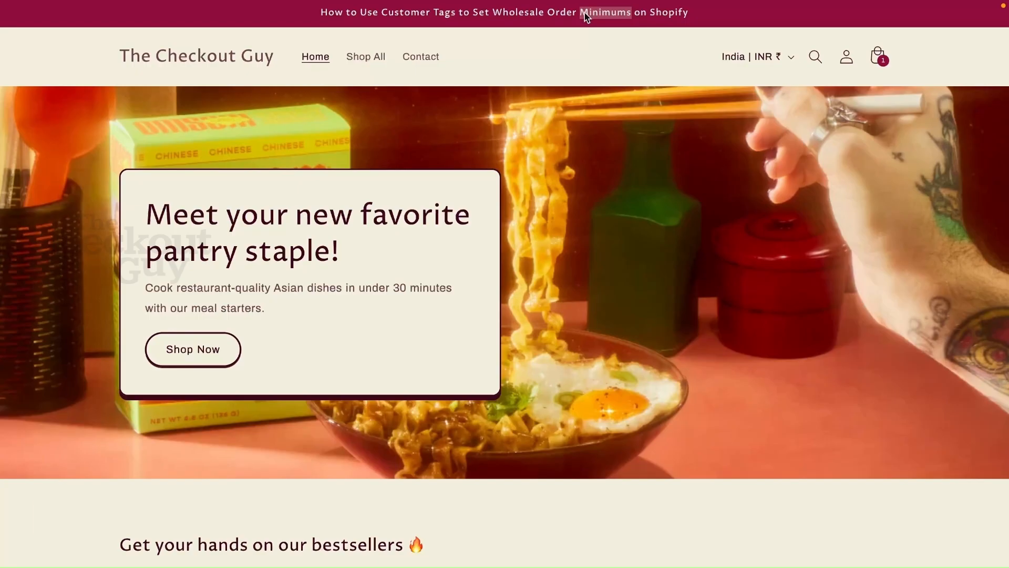
key(ctrl+Tab)
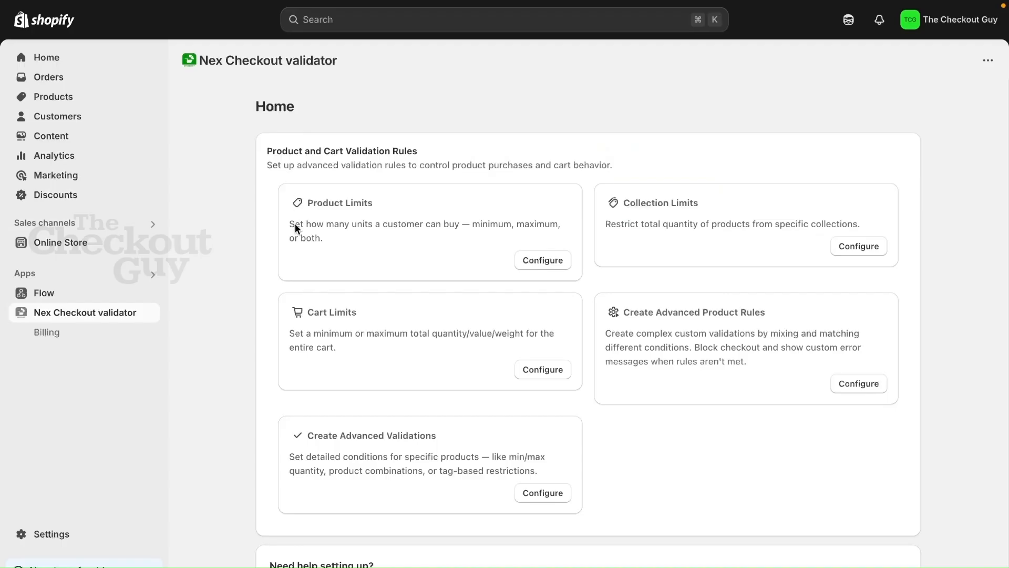
scroll(264, 292, down, 3)
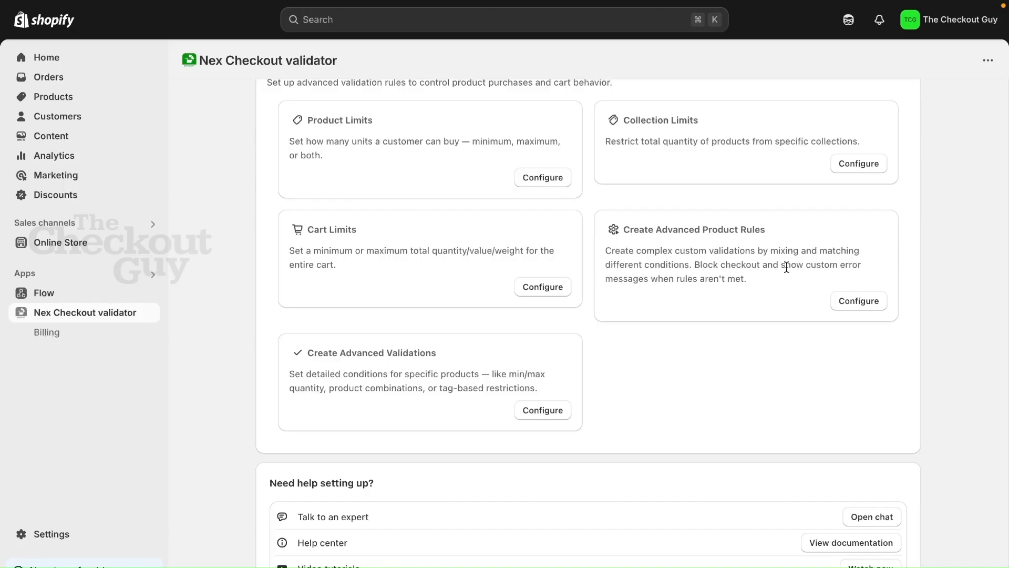
click(853, 303)
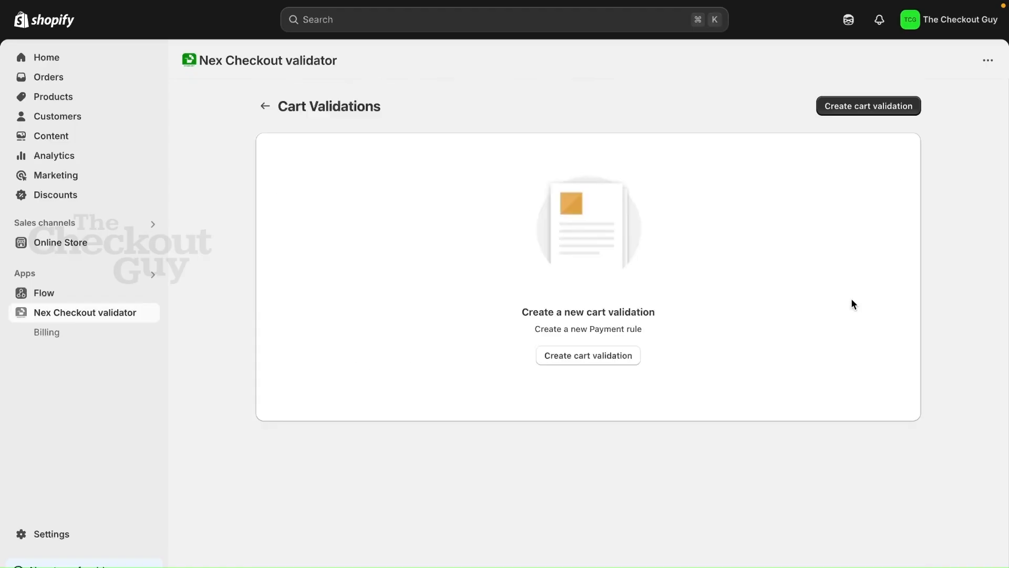
click(589, 362)
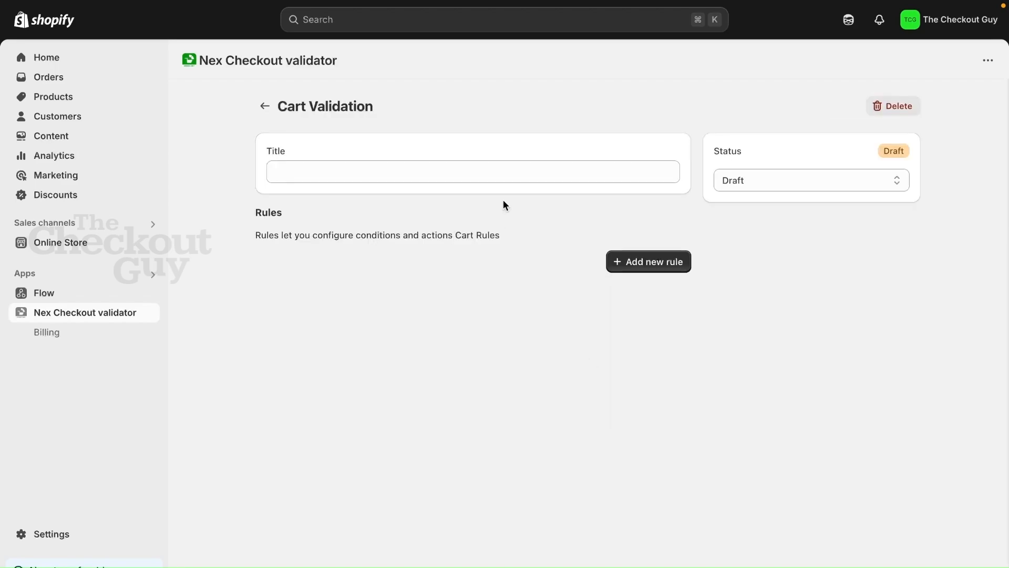
- Title the cart validation "Customer Tag for Wholesale minimum ( tag b2b and you are setting 20 products"
click(431, 170)
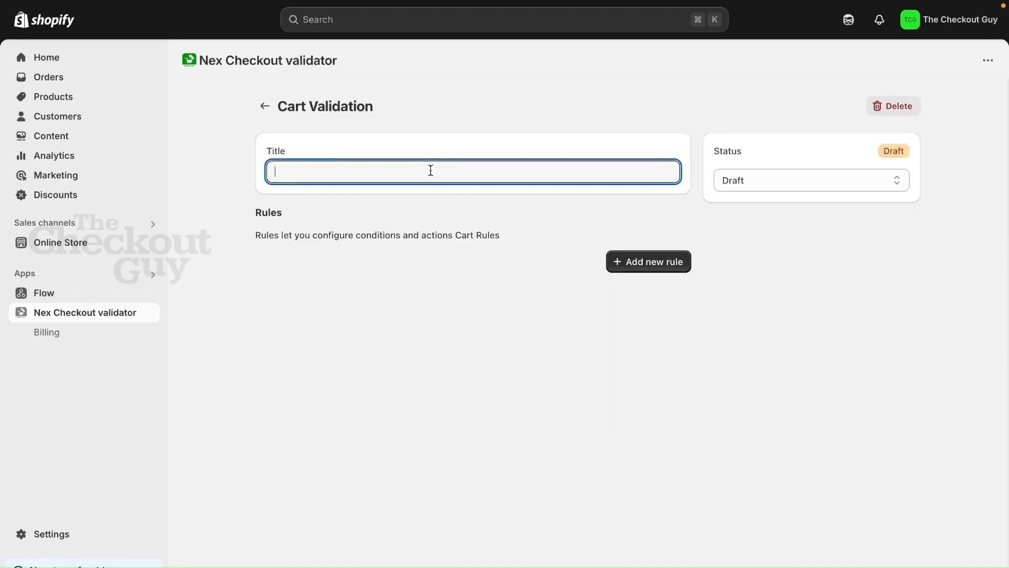
text(Customer )
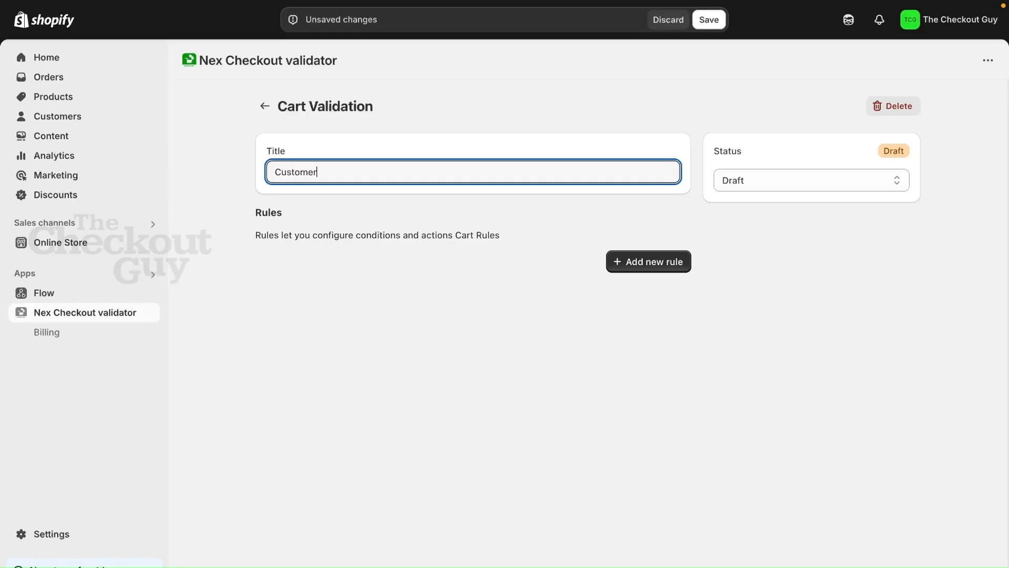
text(Tag for Wholesale minimum )
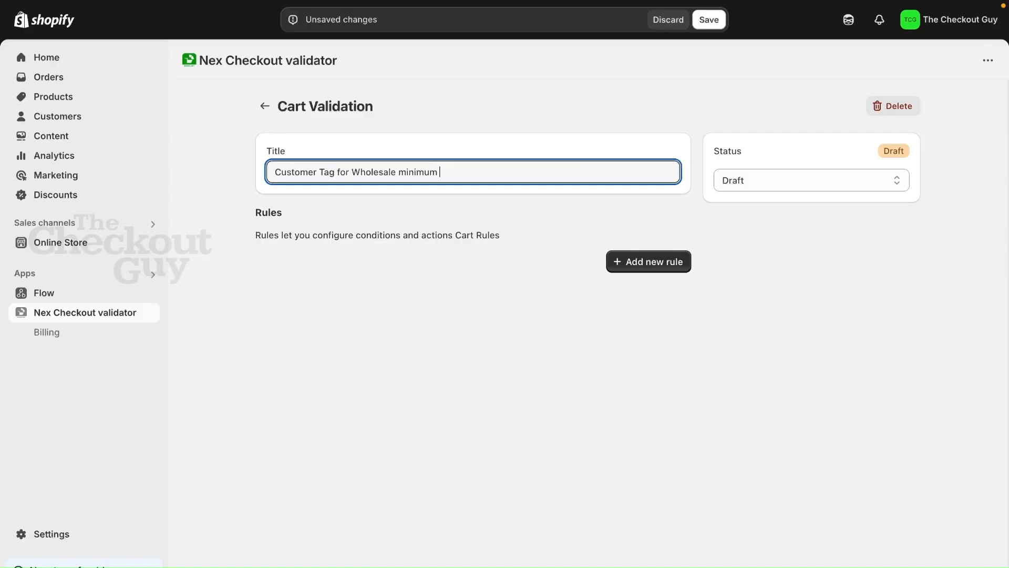
text(( tag b2b and youneed to)
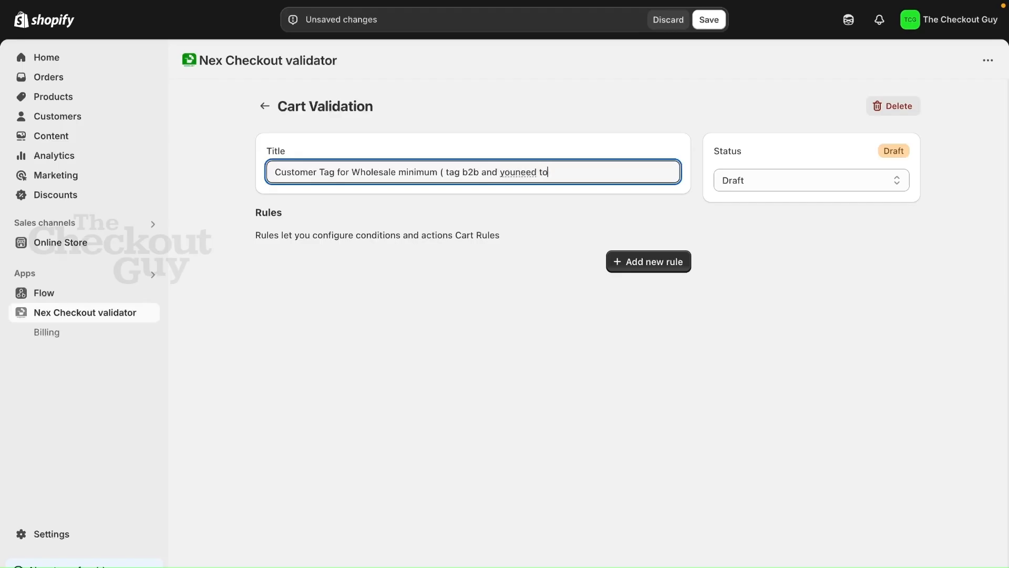
key(BackSpace)
key(BackSpace)
key(BackSpace)
key(BackSpace)
key(BackSpace)
key(BackSpace)
key(BackSpace)
text(a)
text(res)
text( settign)
key(BackSpace)
key(BackSpace)
text(ing)
key(BackSpace)
key(BackSpace)
key(BackSpace)
key(BackSpace)
text(ng 20 products)
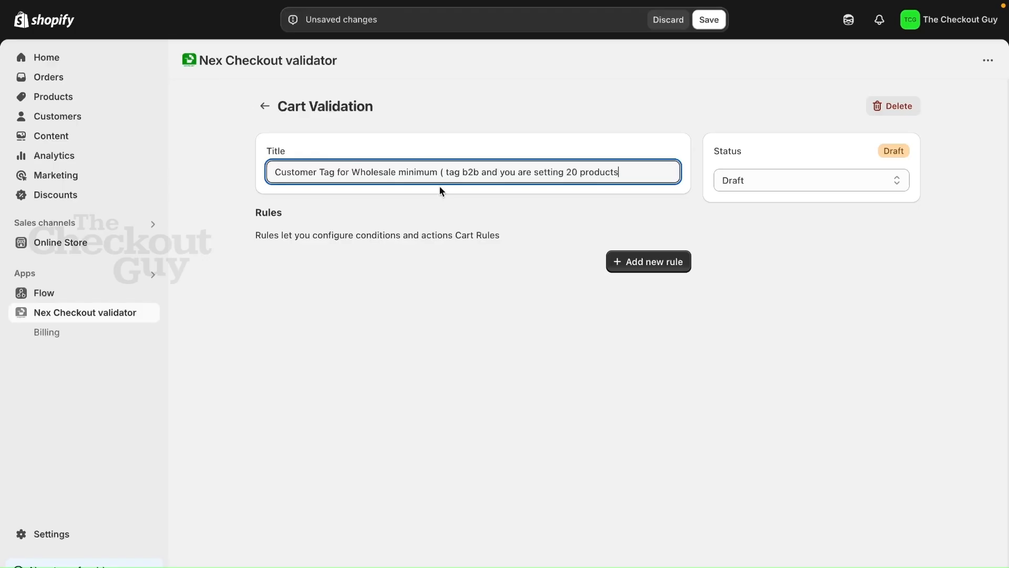
double_click(468, 171)
double_click(571, 173)
click(617, 233)
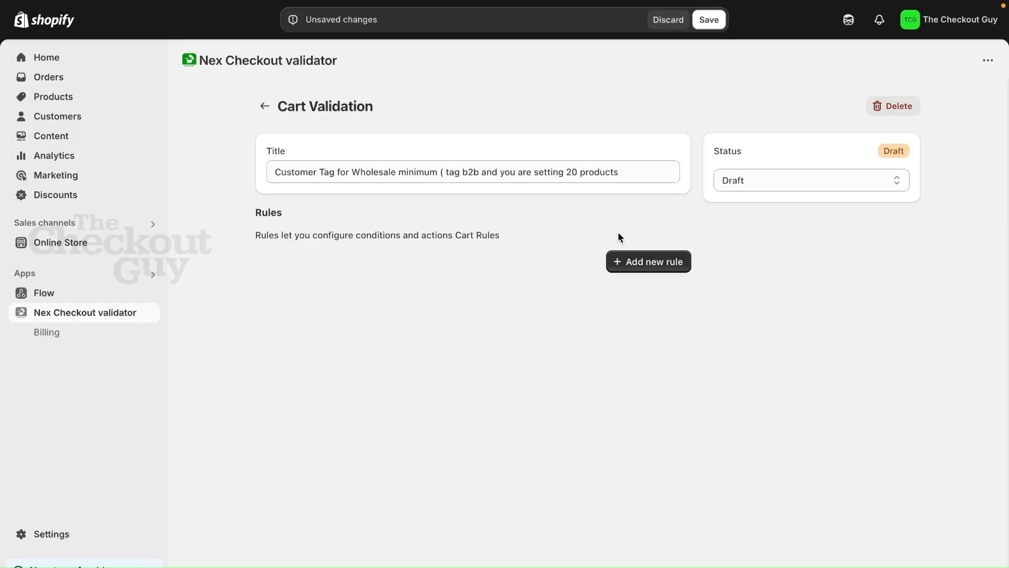
- Add a rule with the condition No of Products (Include quantity for each product), operator Less Than, value 20
click(635, 263)
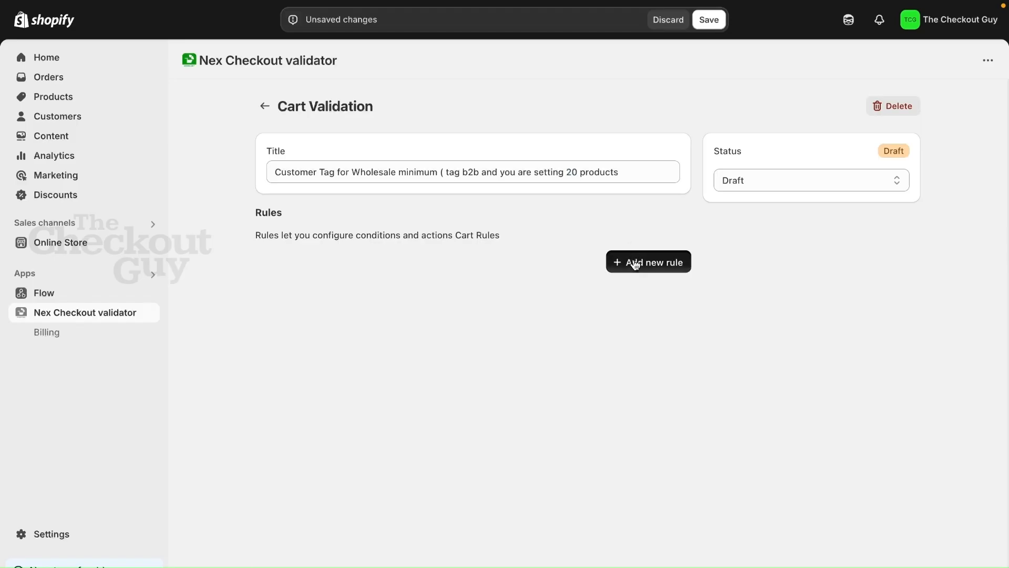
scroll(573, 296, down, 3)
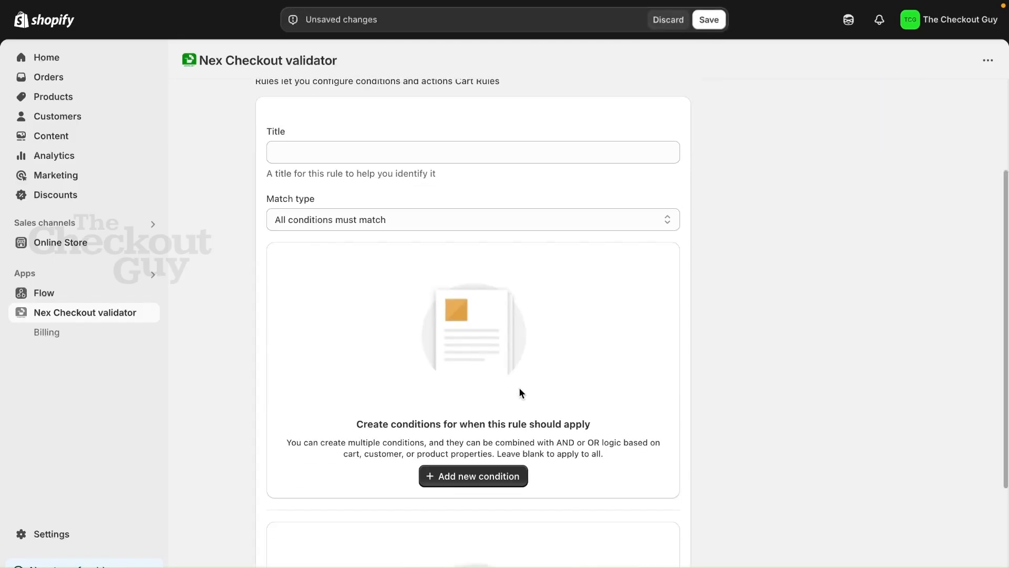
click(473, 476)
click(392, 284)
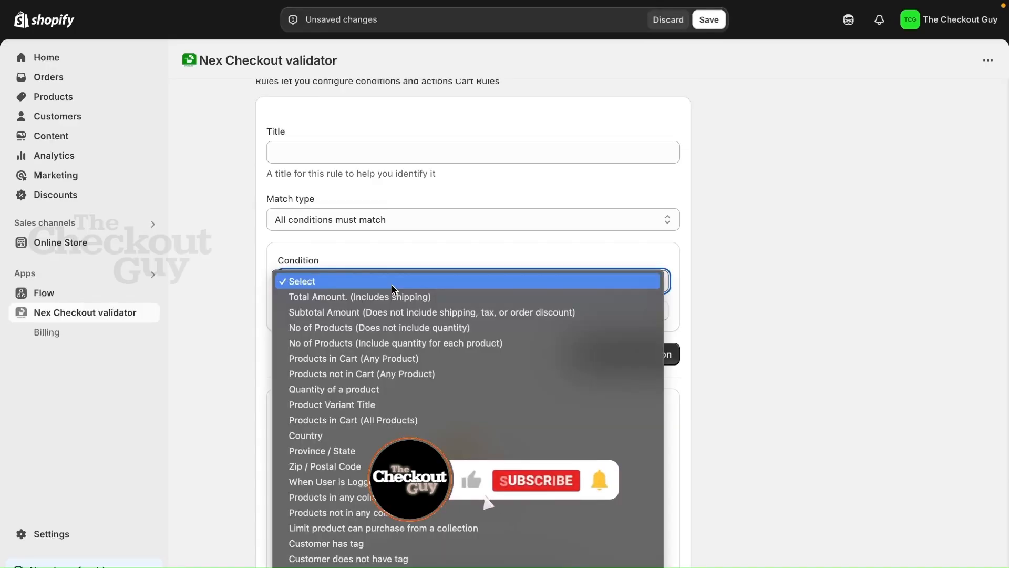
click(392, 342)
click(392, 338)
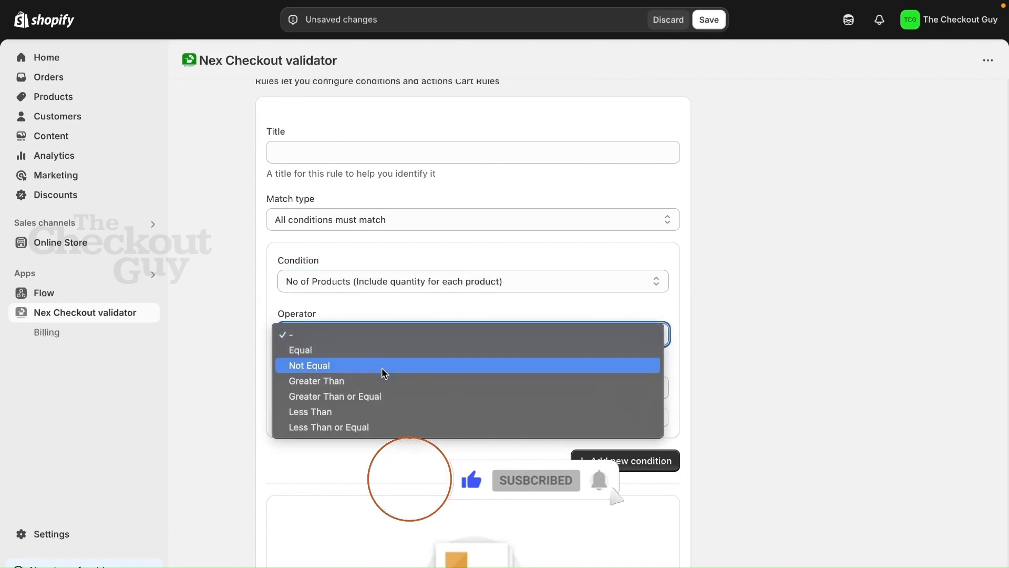
click(367, 416)
click(381, 387)
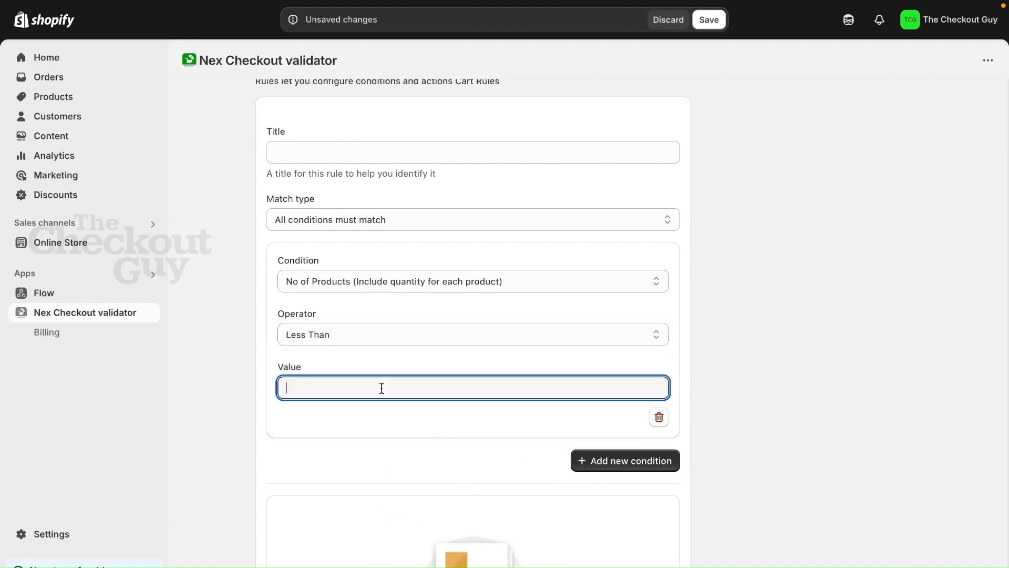
text(20)
- Add a second condition to the rule, Customer has tag, with the customer tag b2b
click(629, 462)
scroll(419, 475, down, 1)
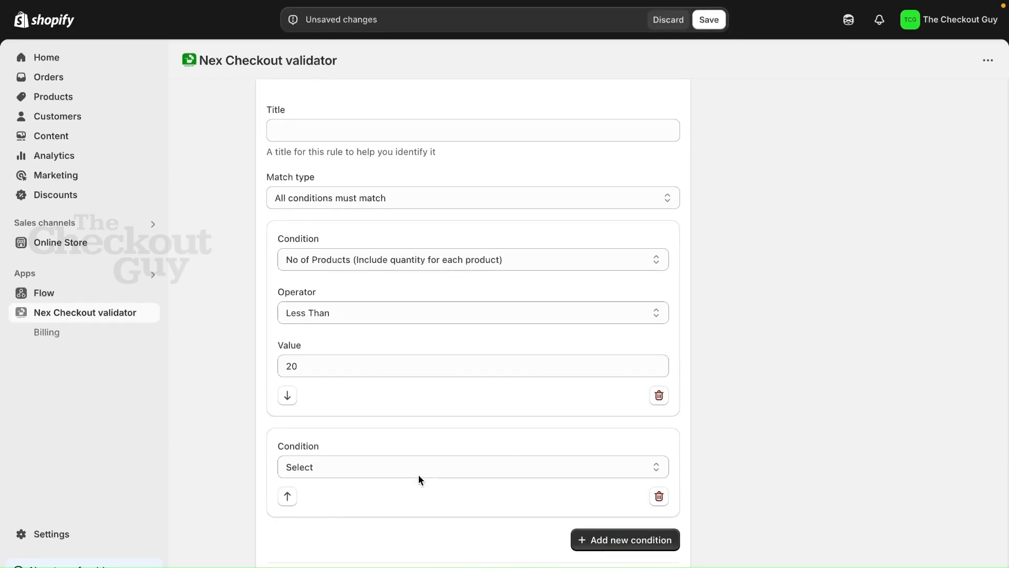
click(419, 474)
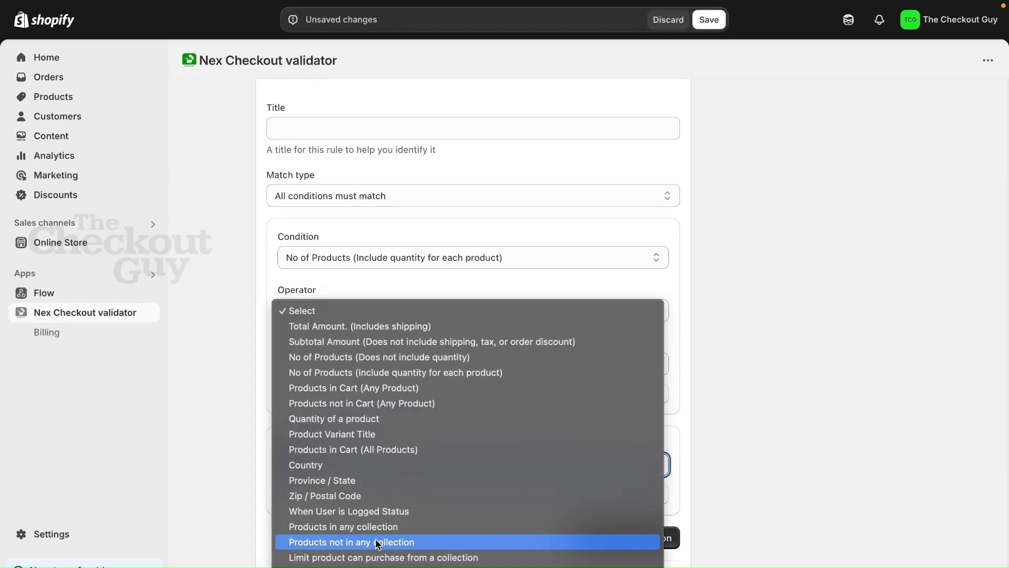
click(358, 483)
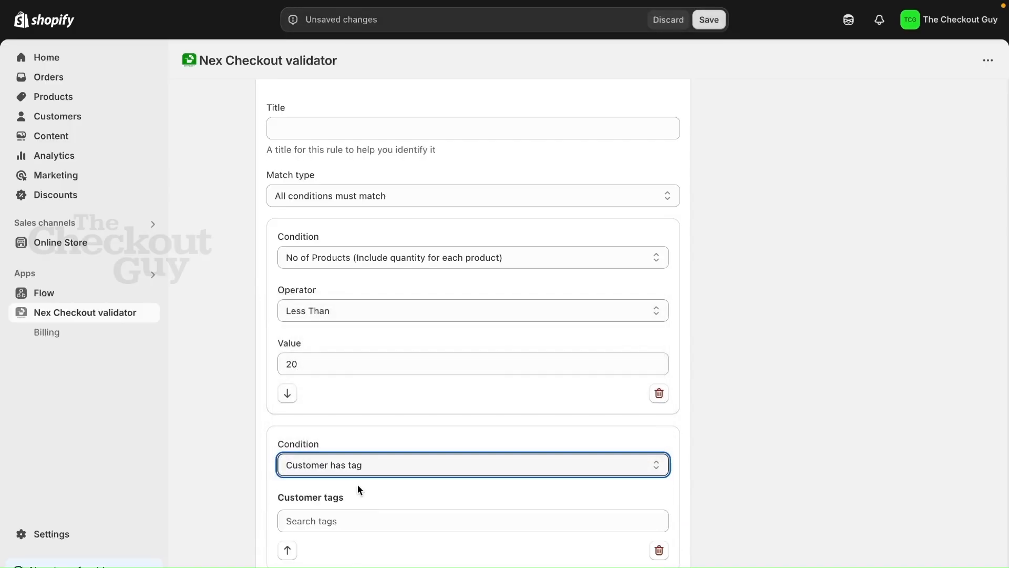
click(336, 521)
text(b2)
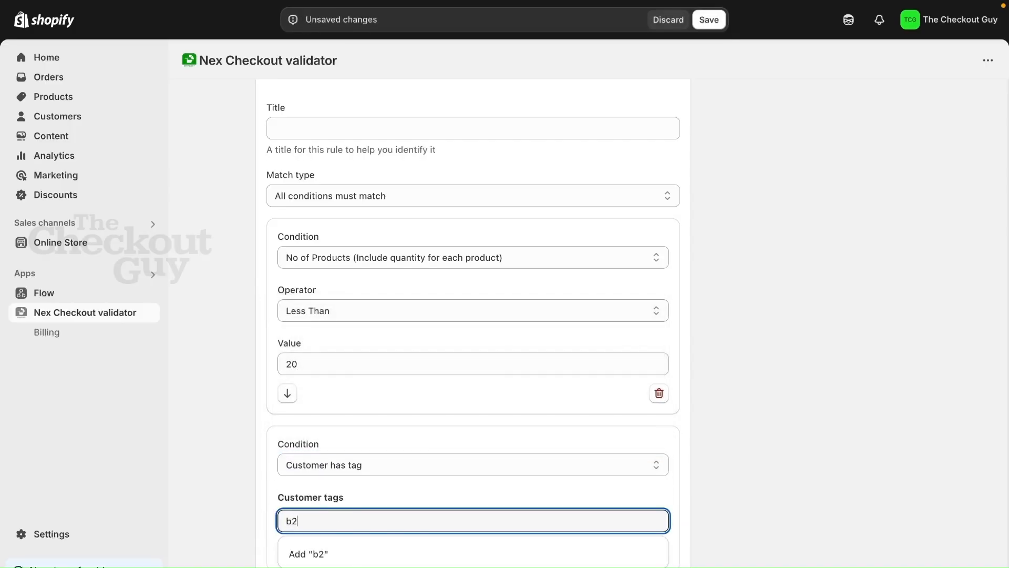
text(b)
click(336, 555)
click(667, 469)
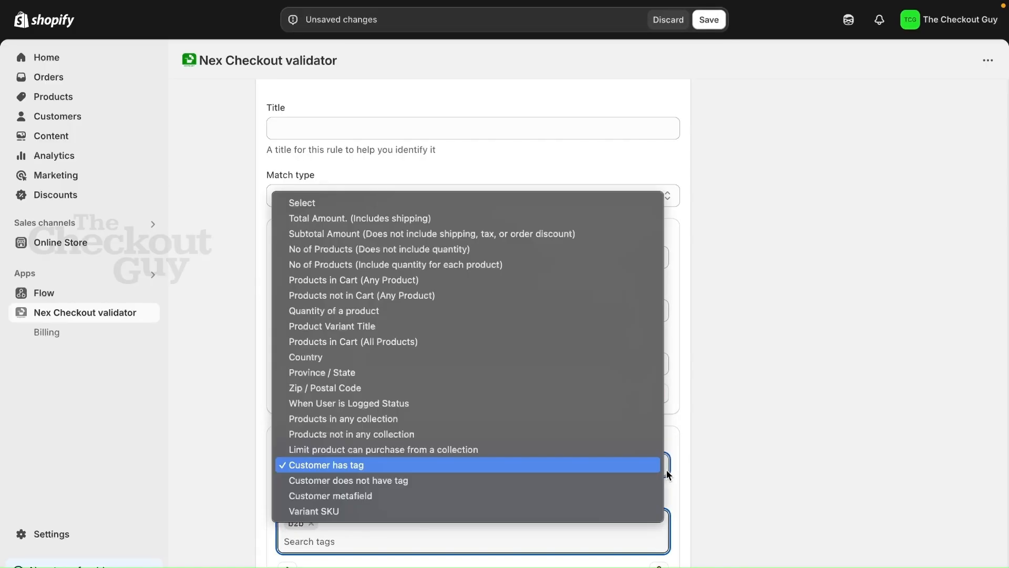
click(679, 465)
- Add an action to the rule and set it to Show Error message on checkout page
scroll(699, 461, down, 3)
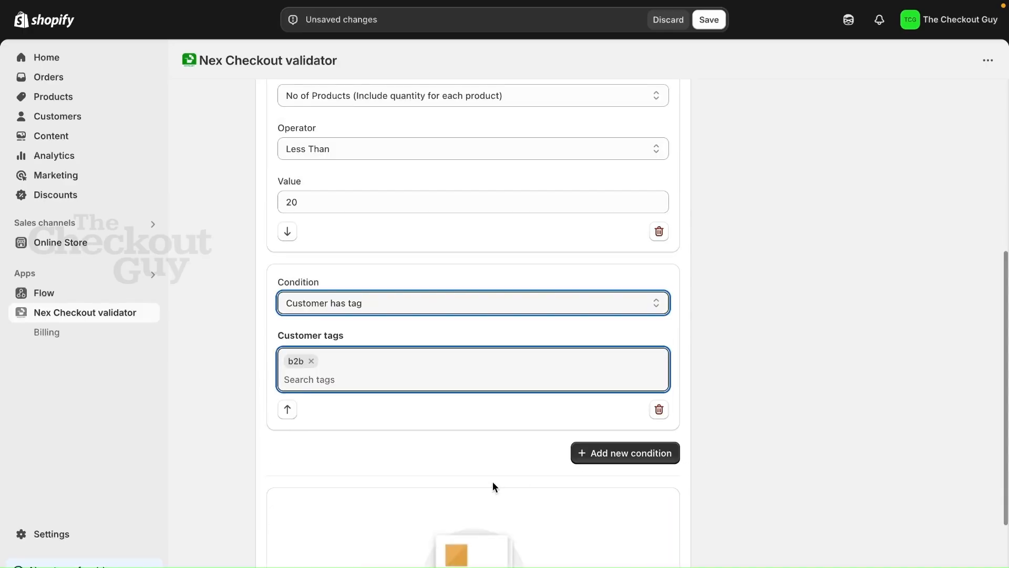
scroll(493, 481, down, 4)
click(480, 518)
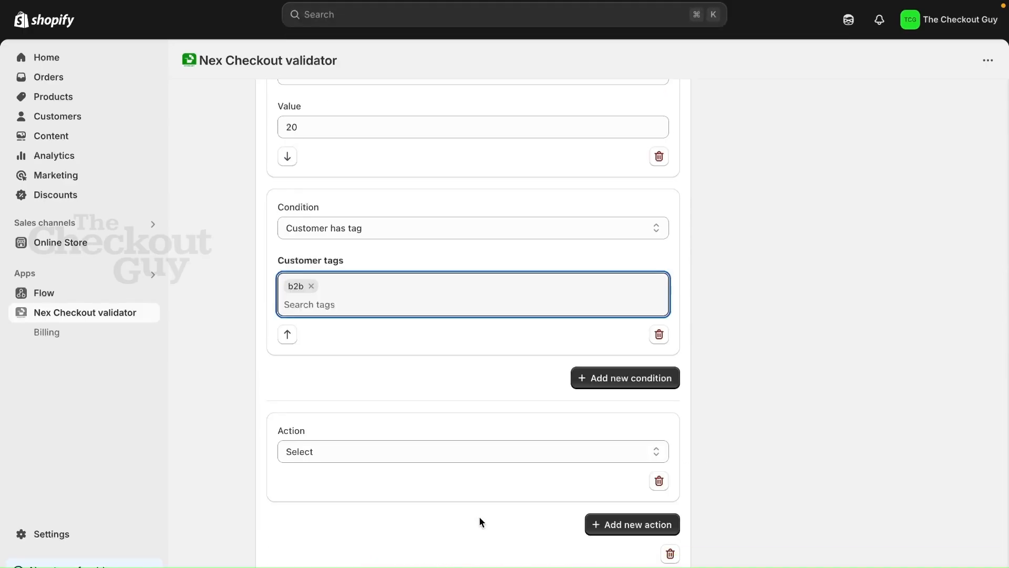
click(440, 453)
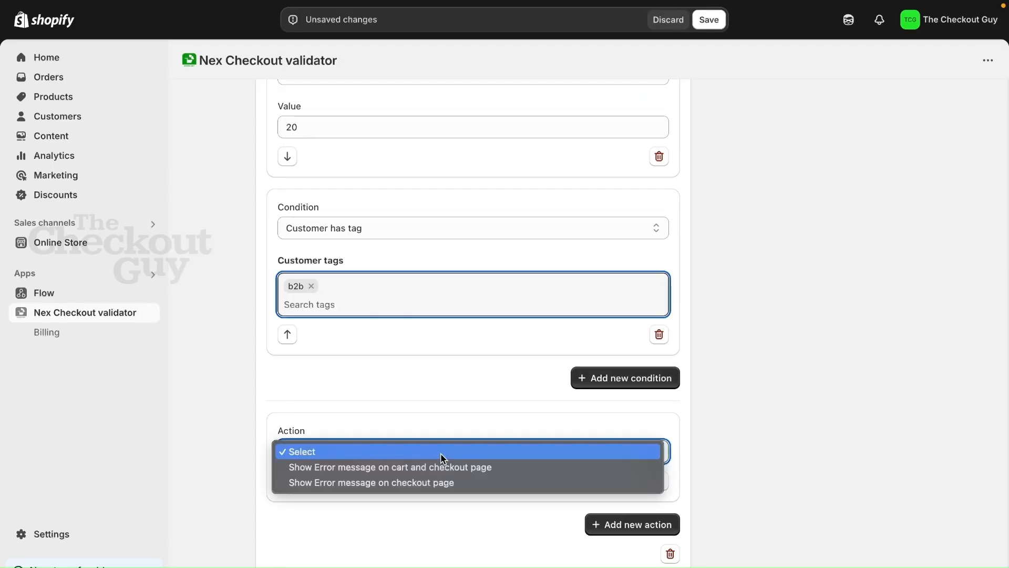
click(413, 479)
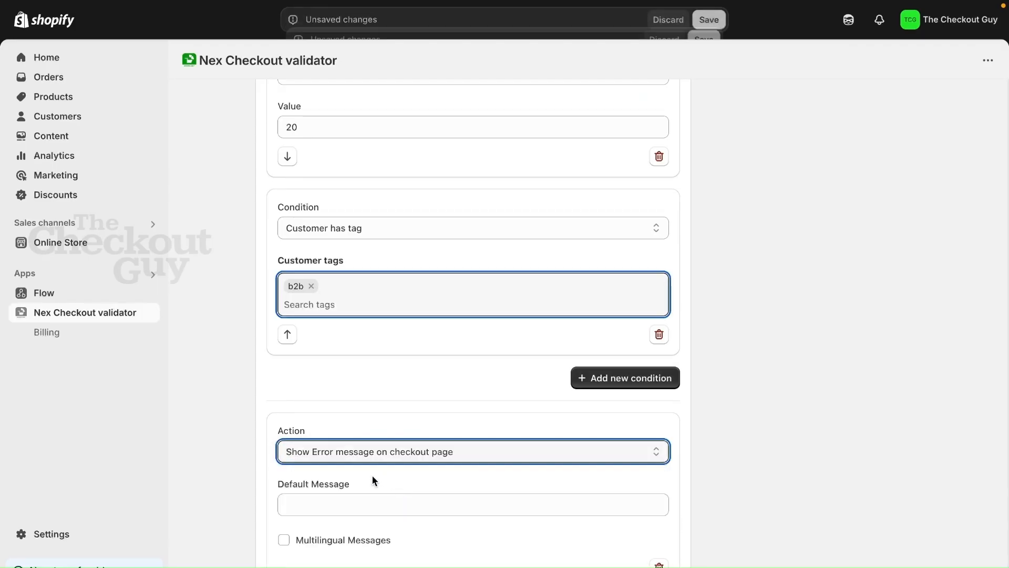
- Set the action's default message to "You need to update your cart (Minimum should be 20)"
click(338, 507)
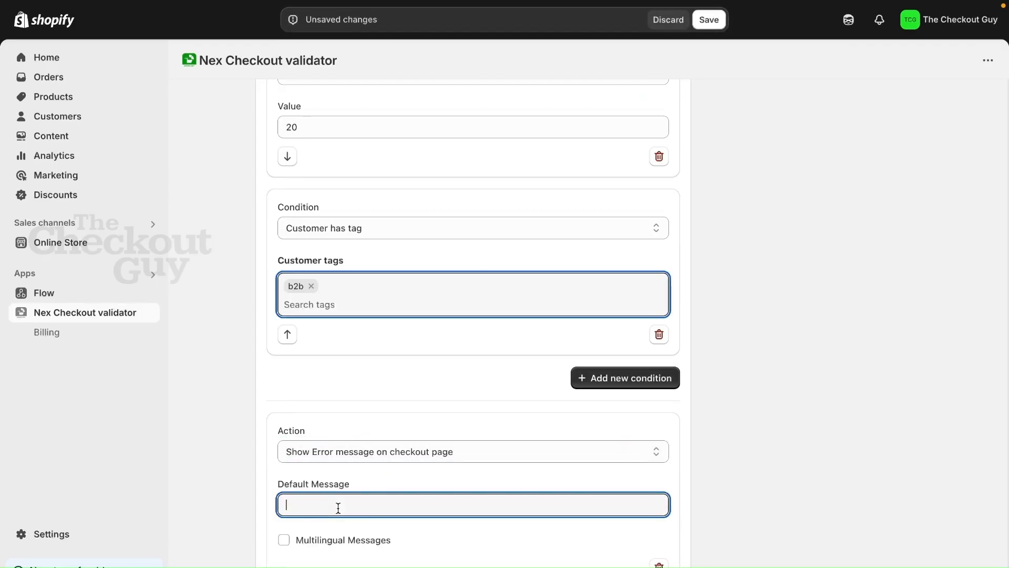
text(You)
text('l)
key(BackSpace)
key(BackSpace)
text(ned)
key(BackSpace)
text(ed to updated)
key(BackSpace)
key(BackSpace)
key(BackSpace)
text(e your )
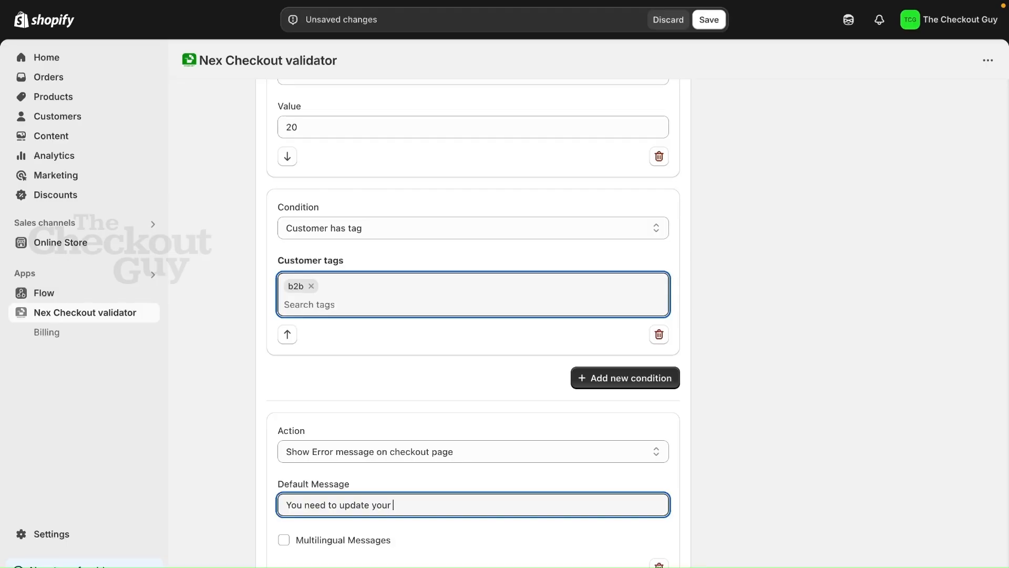
text(cart (Minimum should be 20)
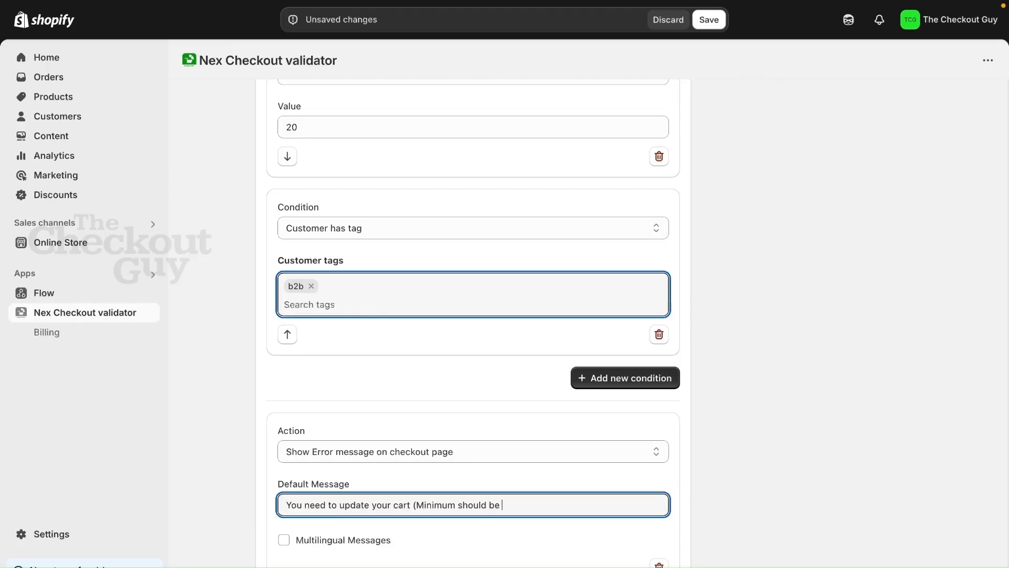
text())
- Review the rule's conditions and action, set the cart validation's status to Active and save it
scroll(573, 360, up, 8)
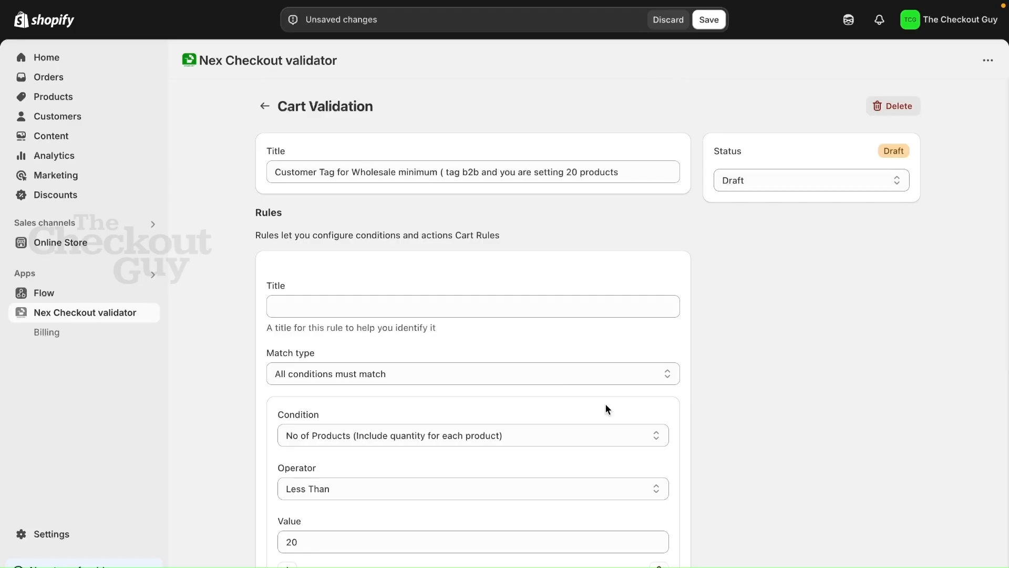
scroll(606, 404, down, 9)
scroll(462, 335, up, 3)
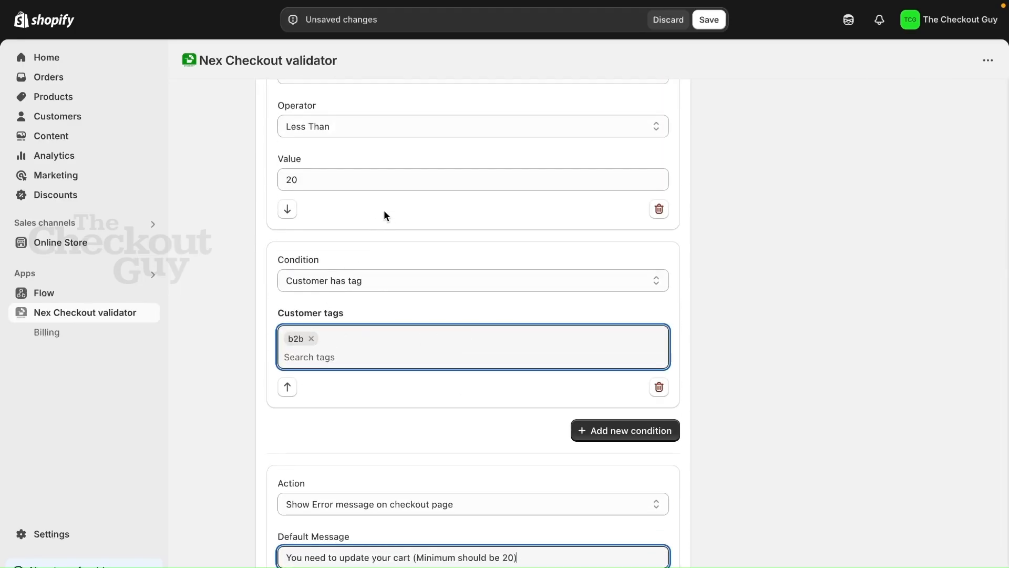
scroll(368, 200, up, 1)
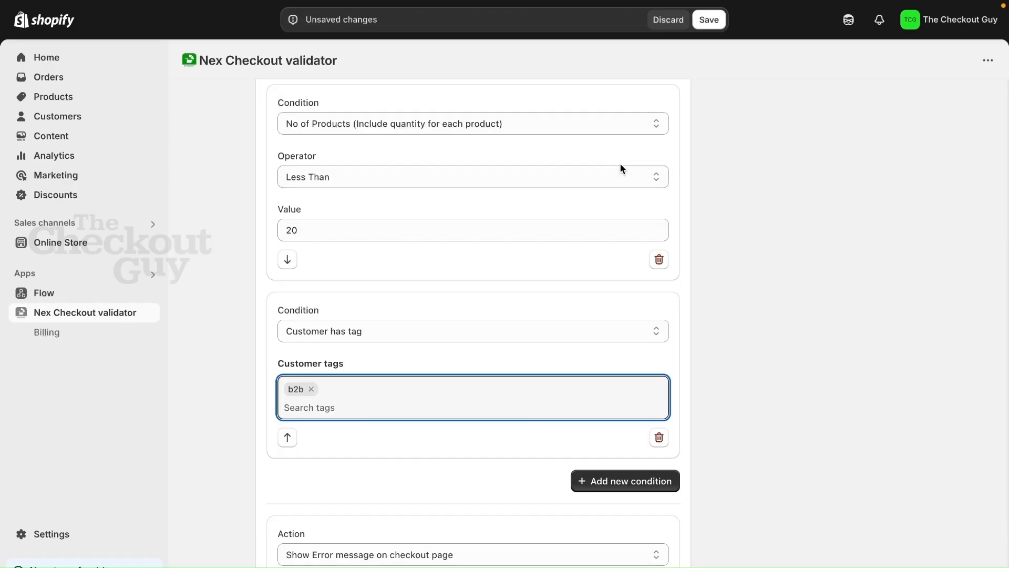
scroll(765, 163, up, 6)
click(778, 185)
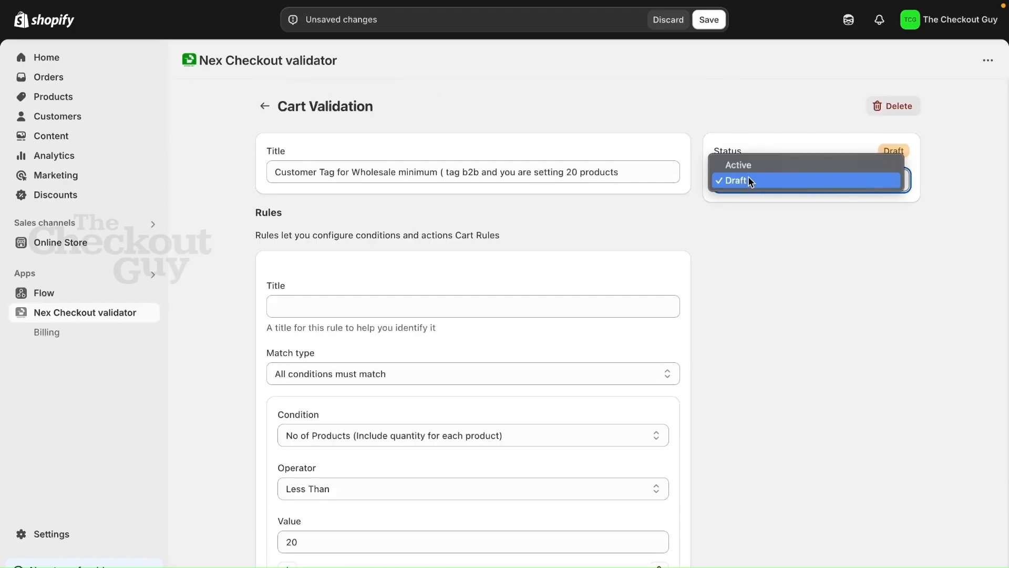
click(739, 165)
click(709, 20)
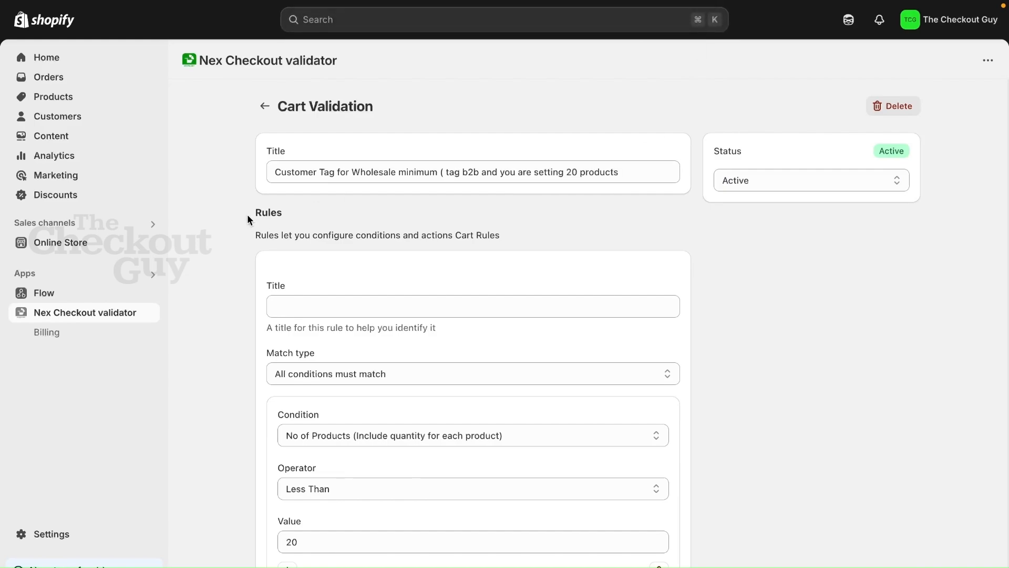
- Open the customer record of the Memphis, Tennessee customer and check its tags for b2b
click(91, 120)
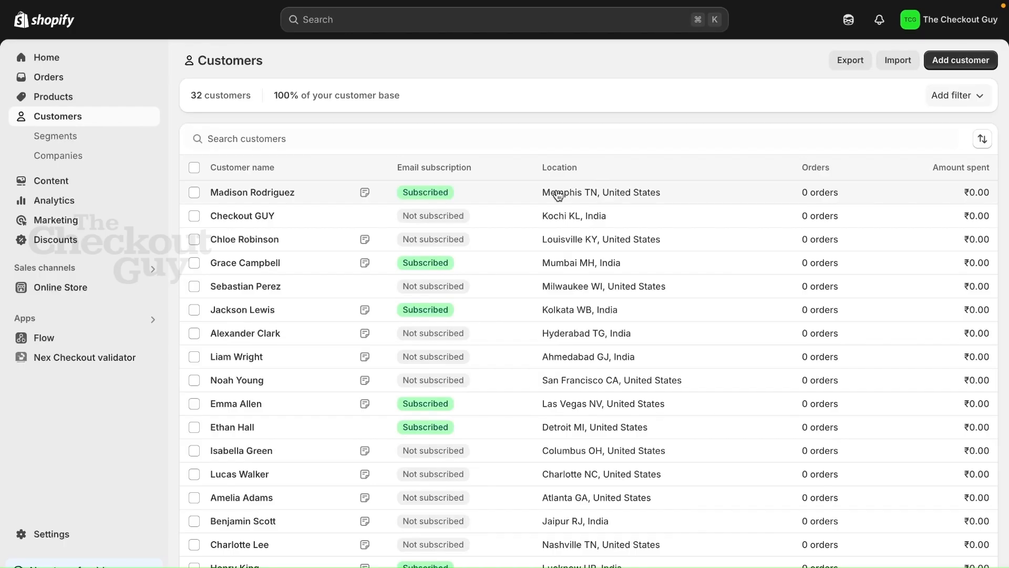
click(558, 195)
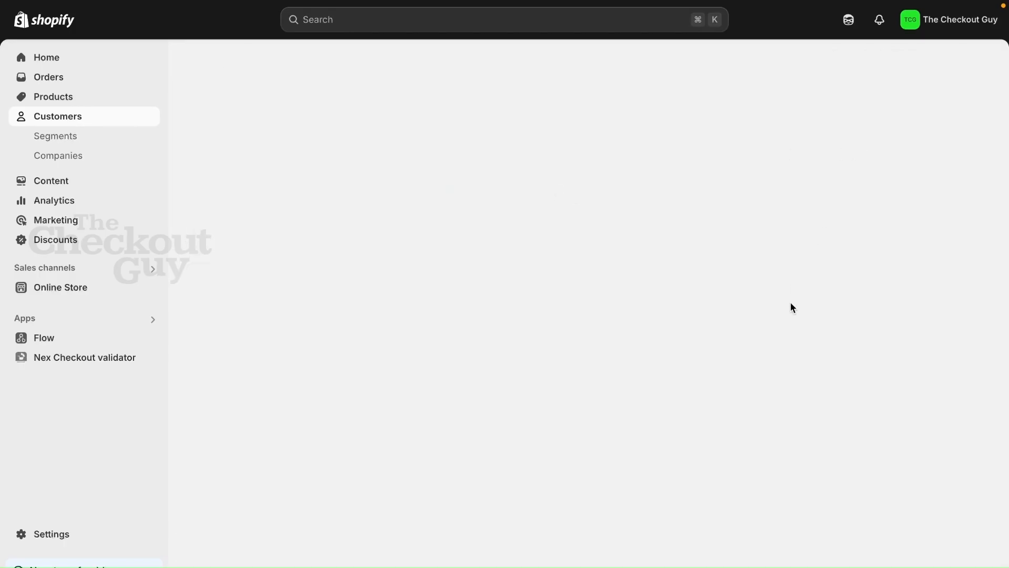
scroll(858, 343, down, 2)
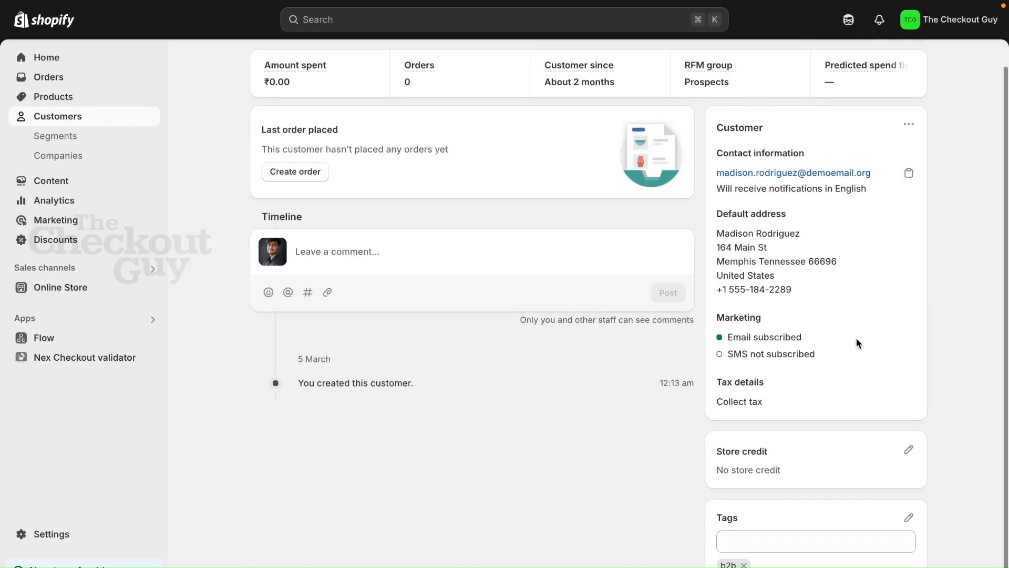
double_click(724, 532)
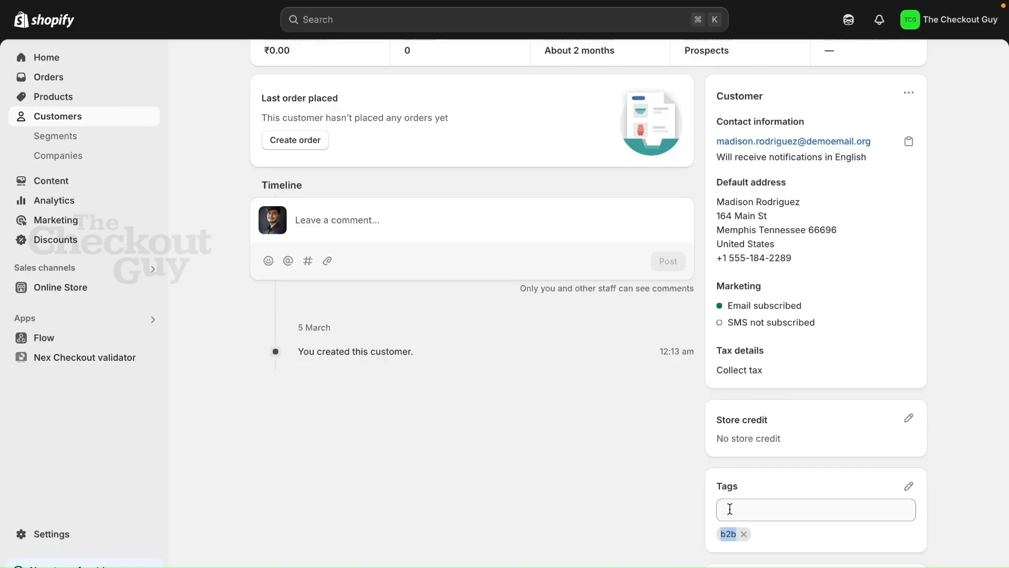
click(701, 472)
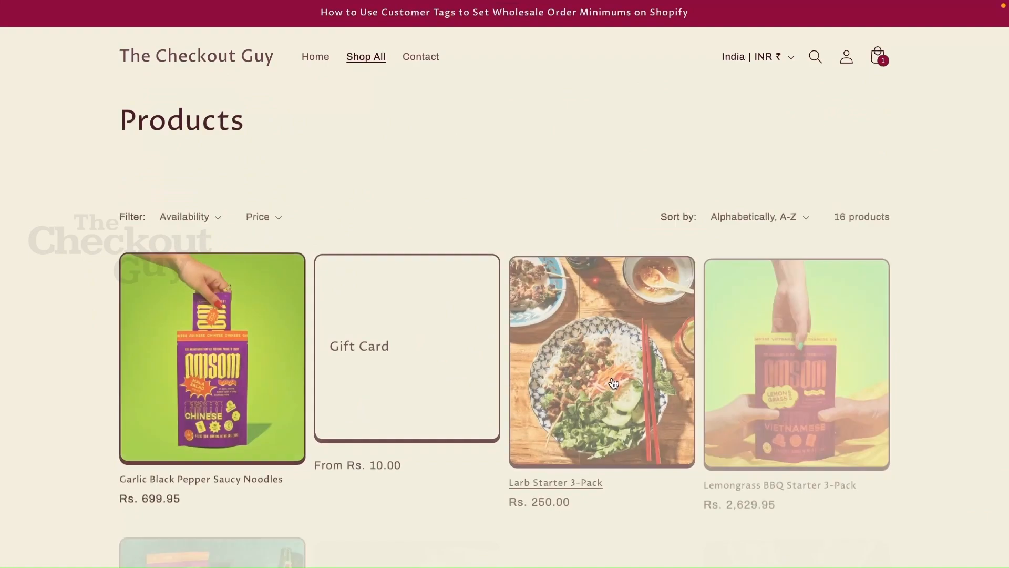
- Switch to the storefront, add one Larb Starter 3-Pack to the cart and proceed to checkout
scroll(619, 444, down, 1)
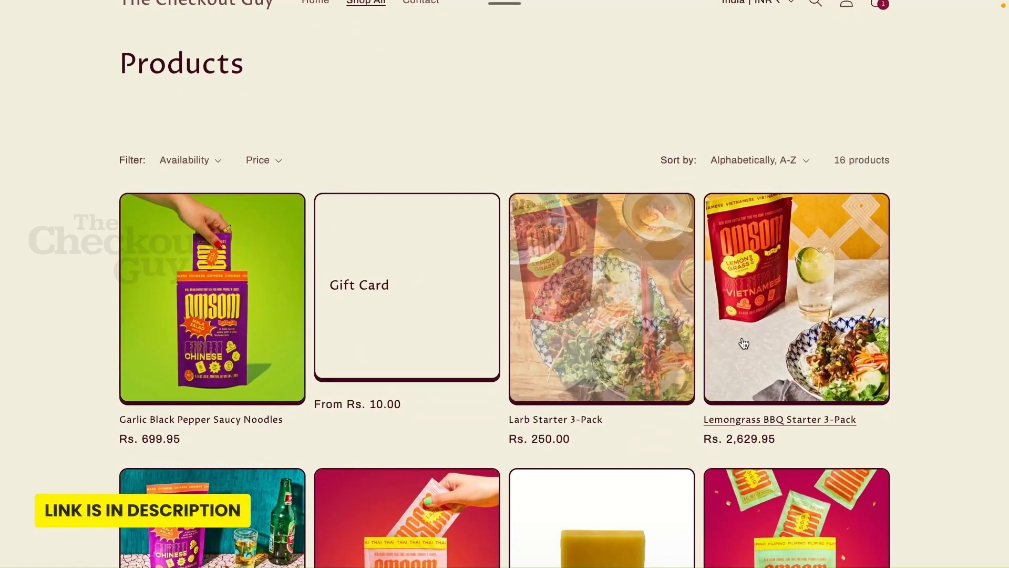
click(744, 343)
click(669, 293)
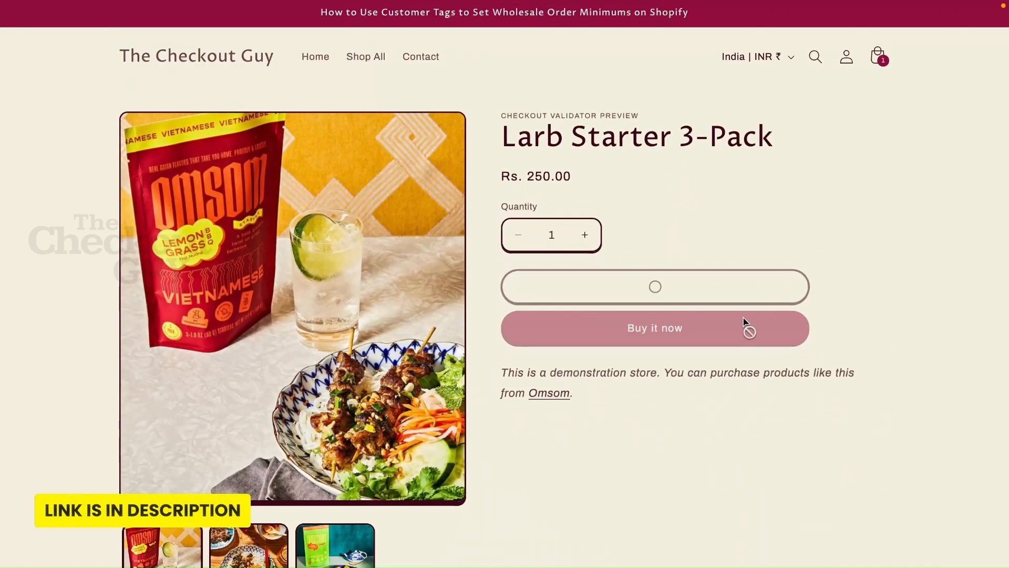
click(745, 287)
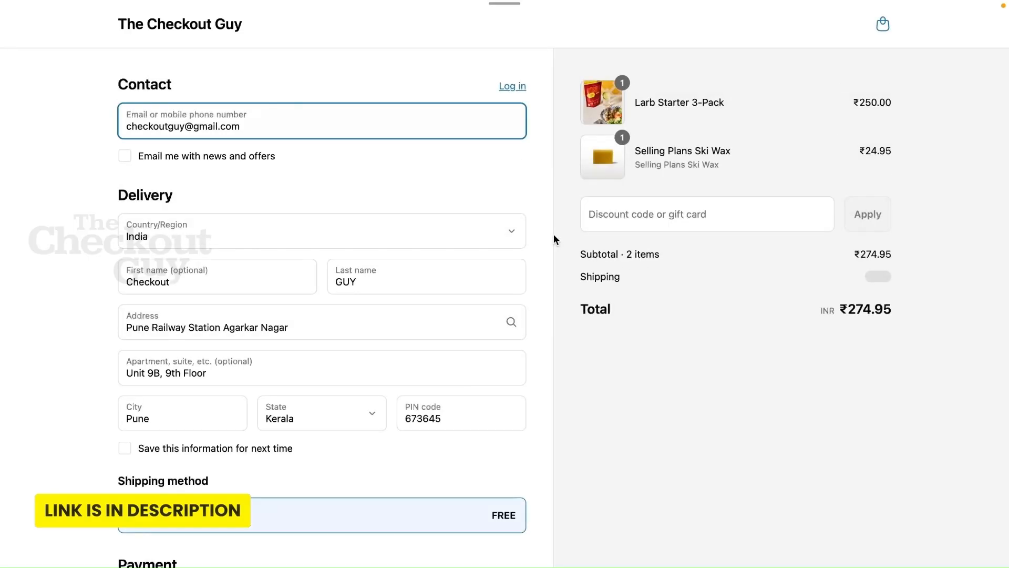
- Replace the checkout's contact e-mail with the e-mail of the customer tagged b2b and apply it
triple_click(199, 130)
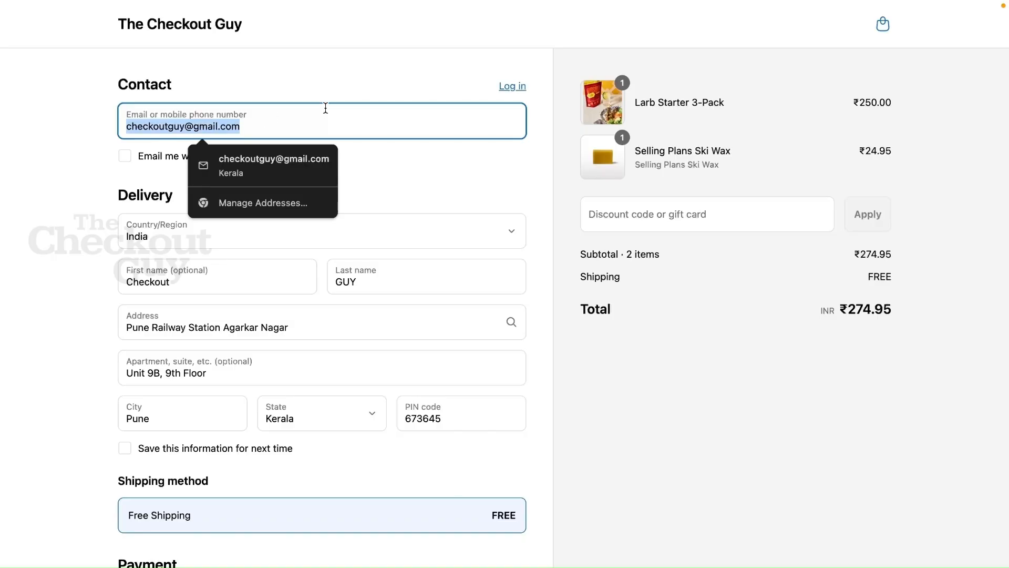
key(BackSpace)
key(super+v)
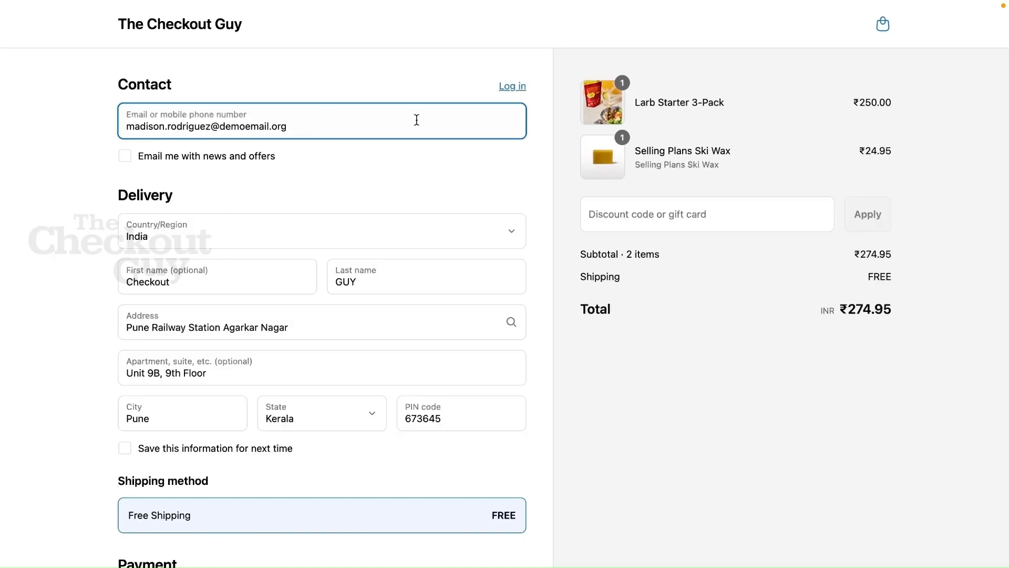
click(407, 168)
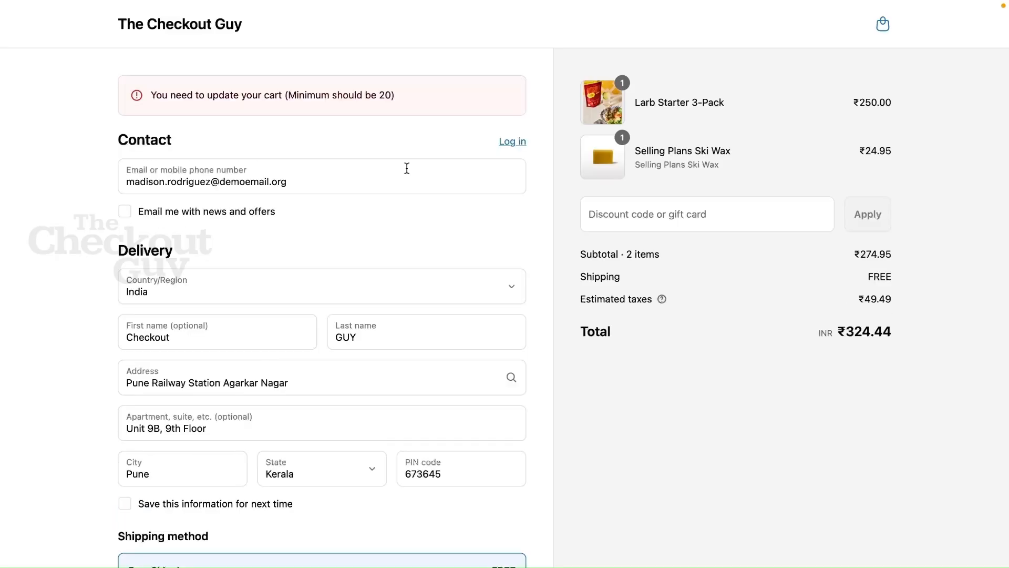
- Try to pay for the order with the cart below the minimum and examine the checkout's validation message
triple_click(253, 100)
scroll(309, 195, down, 8)
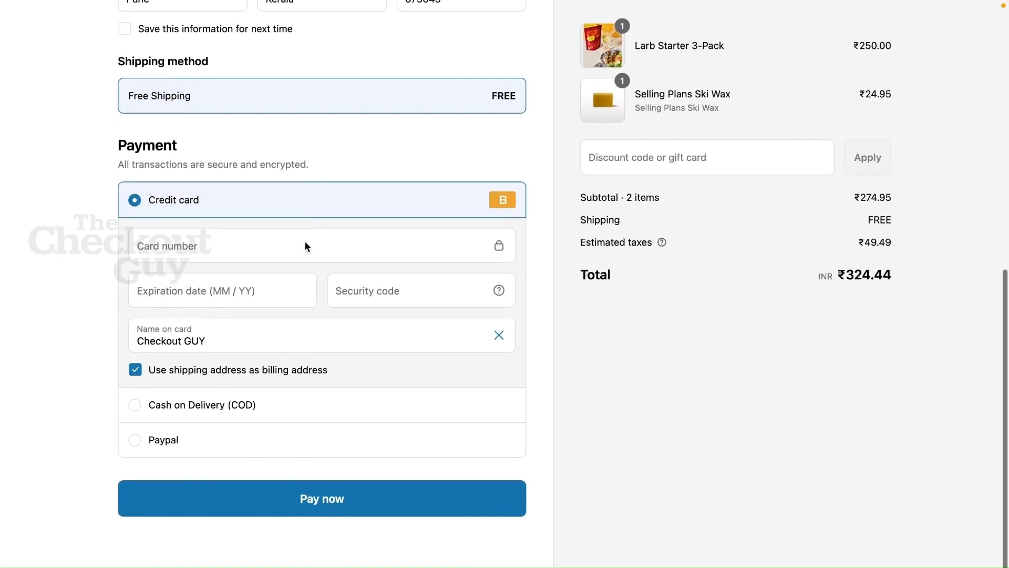
click(281, 517)
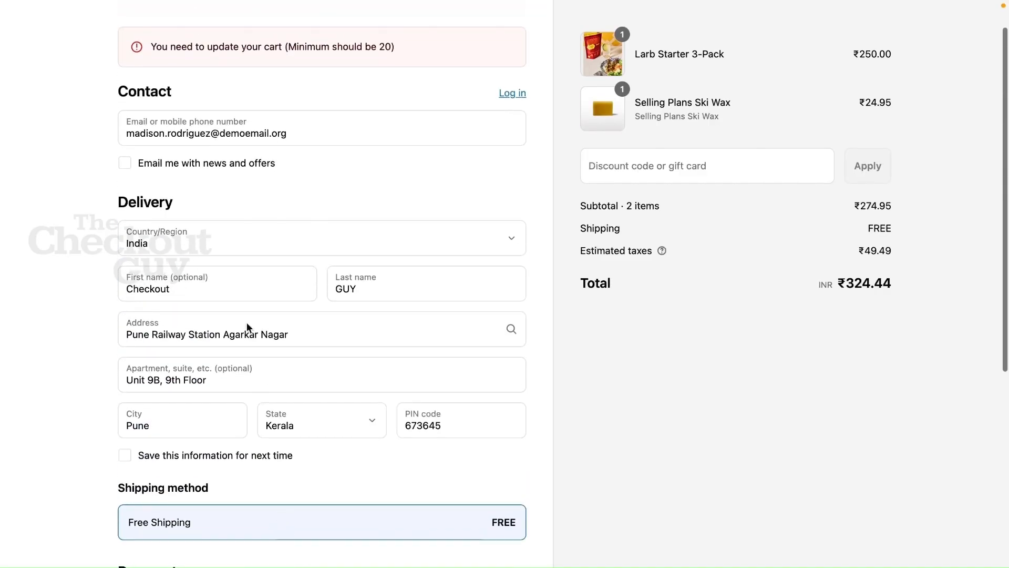
triple_click(236, 48)
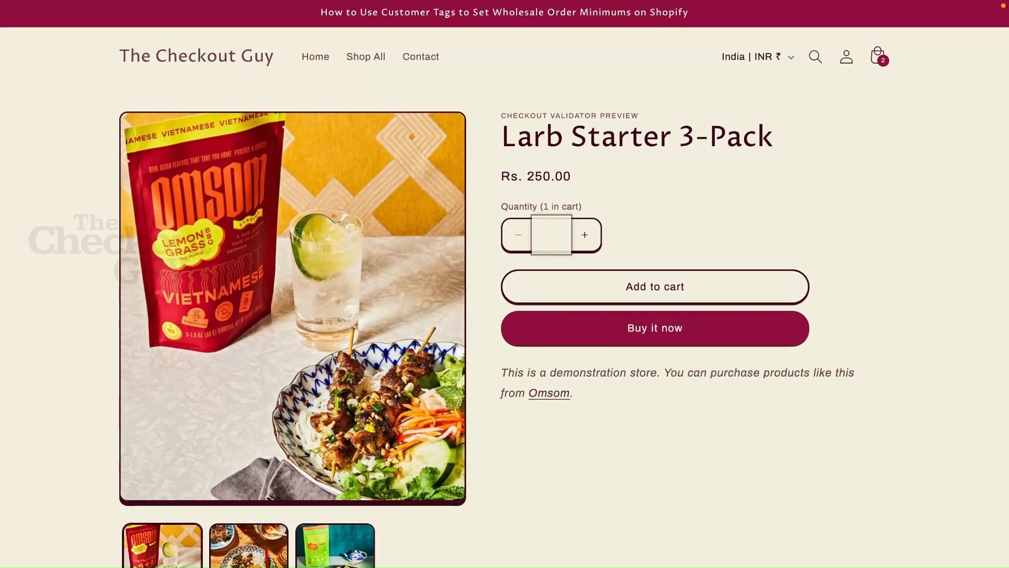
- Add 20 more Larb Starter 3-Packs to the cart and proceed to checkout
click(626, 292)
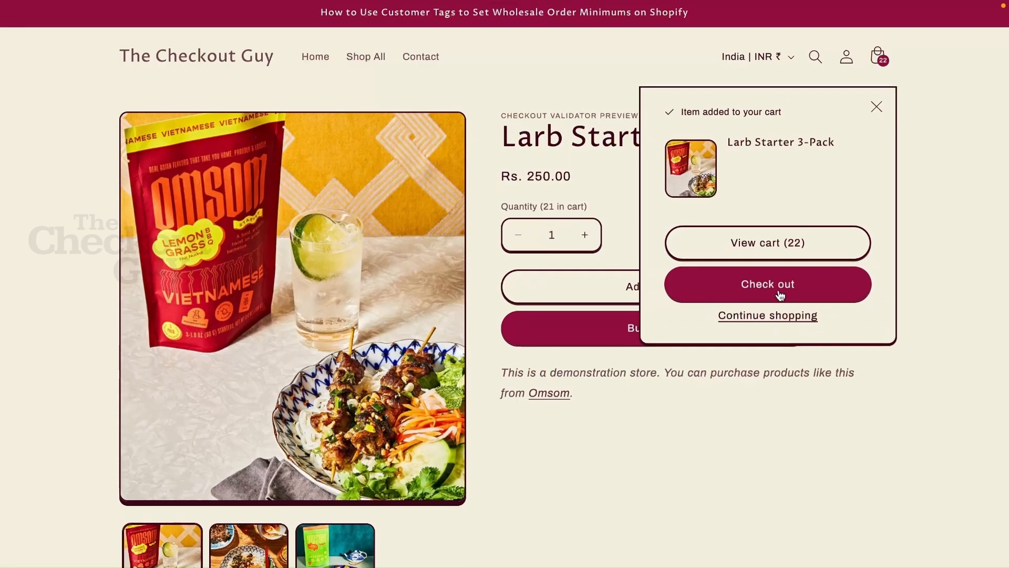
click(780, 296)
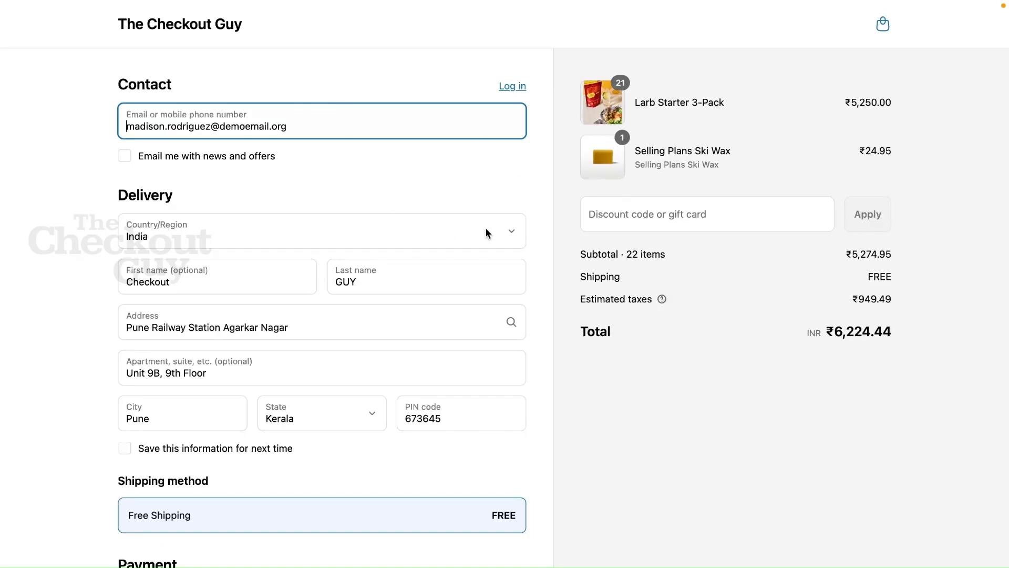
- Check the whole checkout page for the order-minimum error and return to the store's home page
scroll(485, 227, down, 5)
scroll(484, 227, up, 5)
click(213, 31)
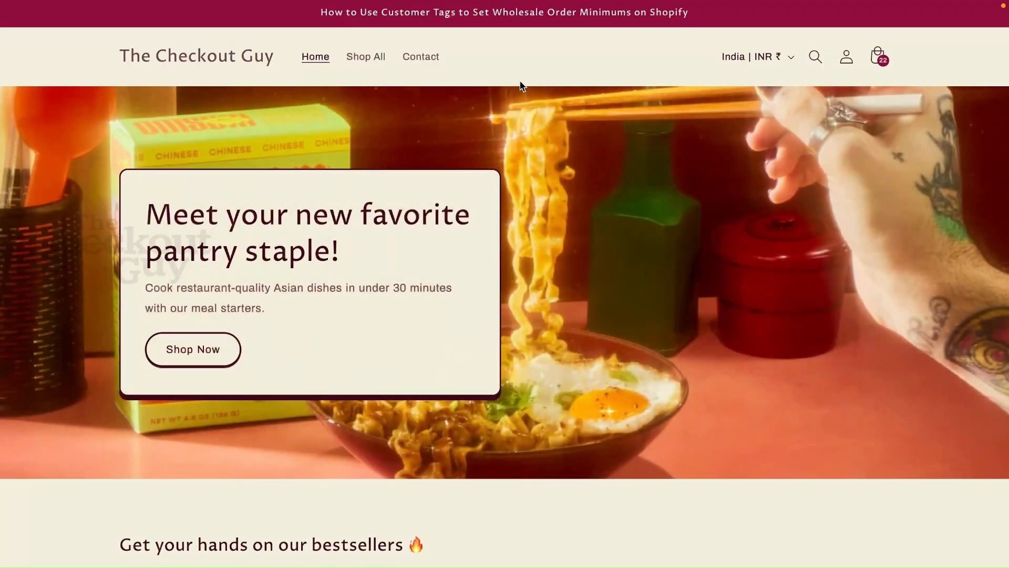